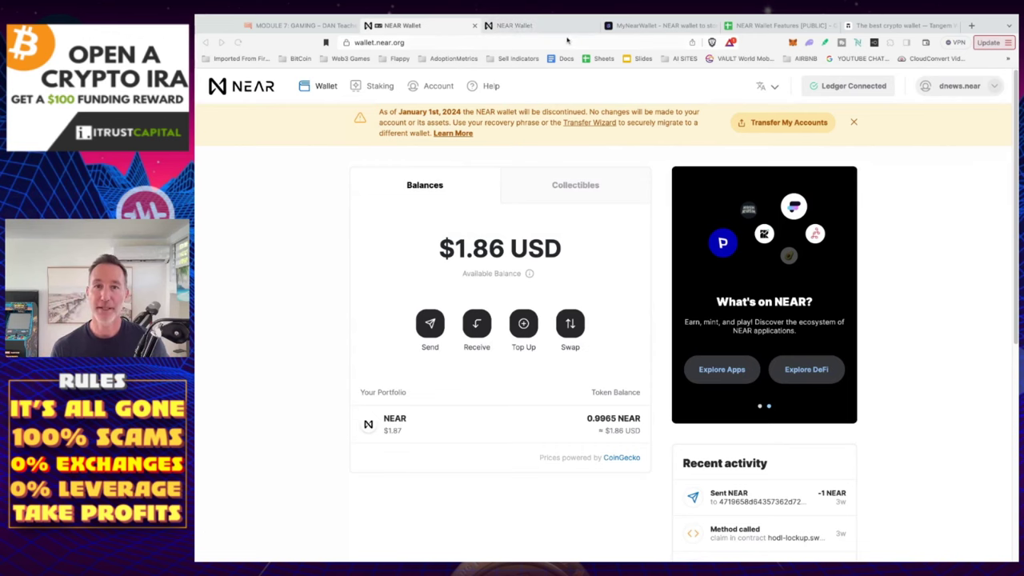
Switch to the Tangem pricing page tab showing the 3-card set at $62.91
{"action": "left_click", "coordinate": [896, 25]}
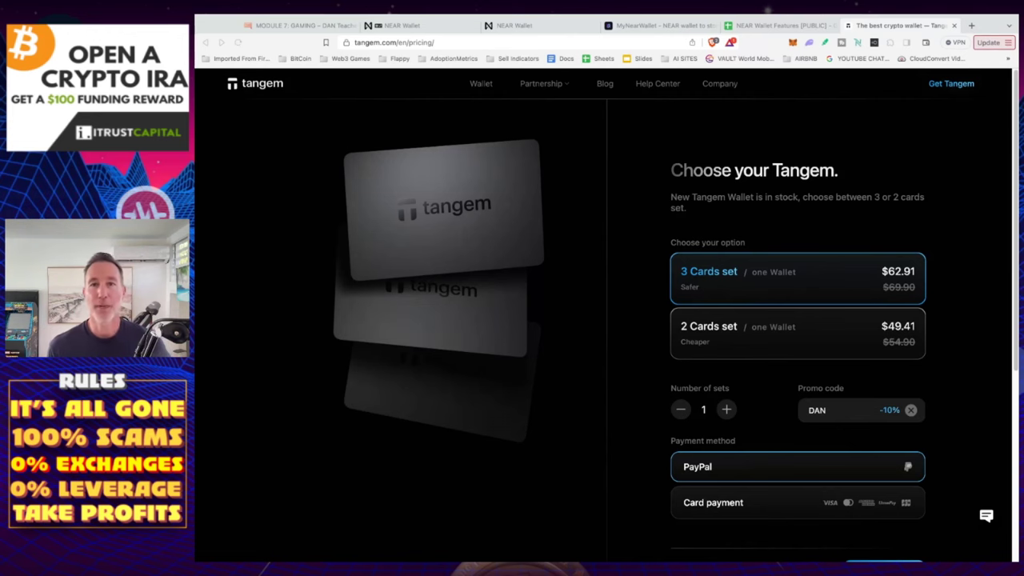
Return to the NEAR Wallet balance page showing 0.9965 NEAR available
{"action": "left_click", "coordinate": [412, 26]}
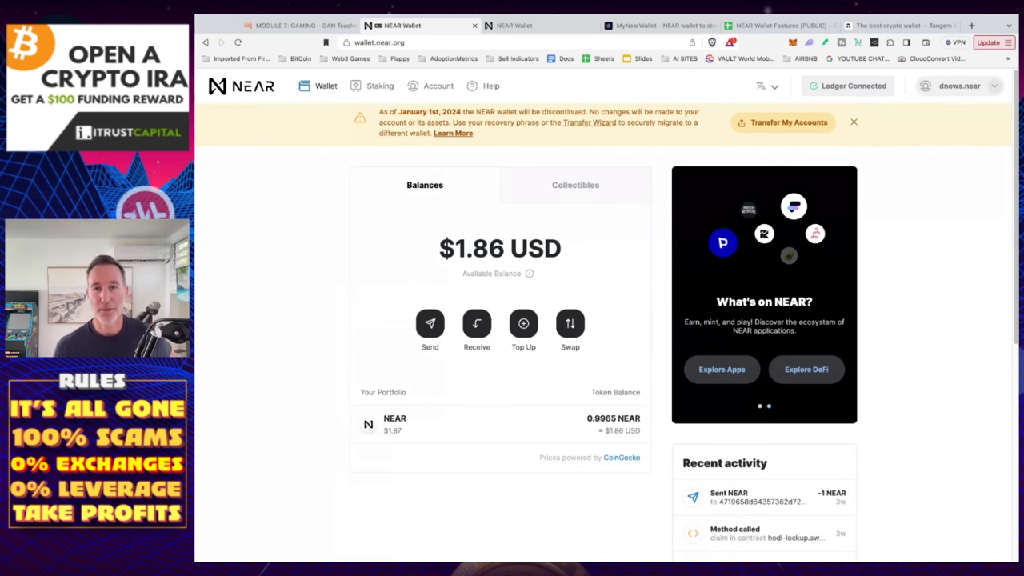
{"action": "left_click", "coordinate": [546, 29]}
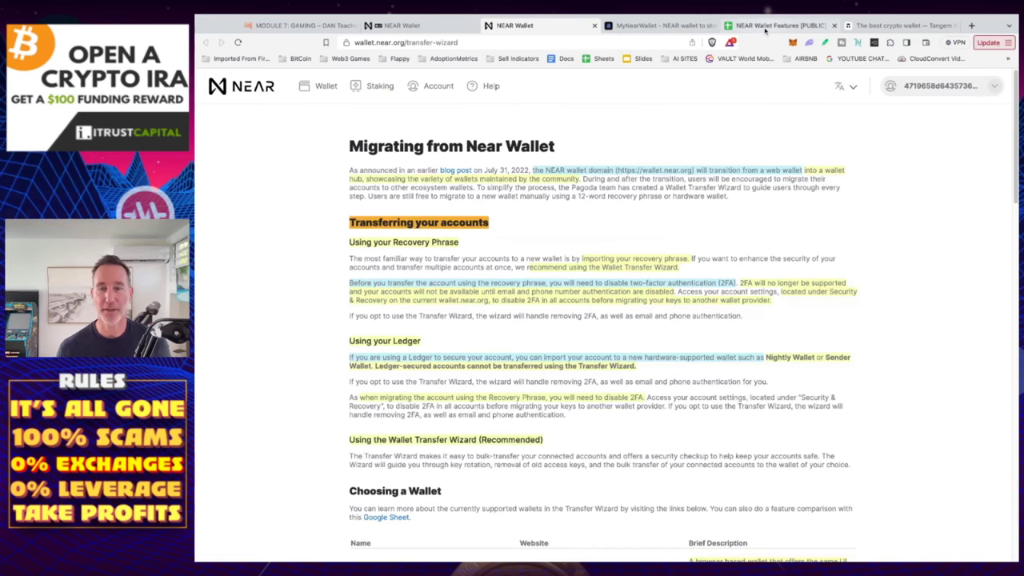
Bring up the 'NEAR Wallet Features [PUBLIC]' comparison spreadsheet tab
{"action": "left_click", "coordinate": [765, 26]}
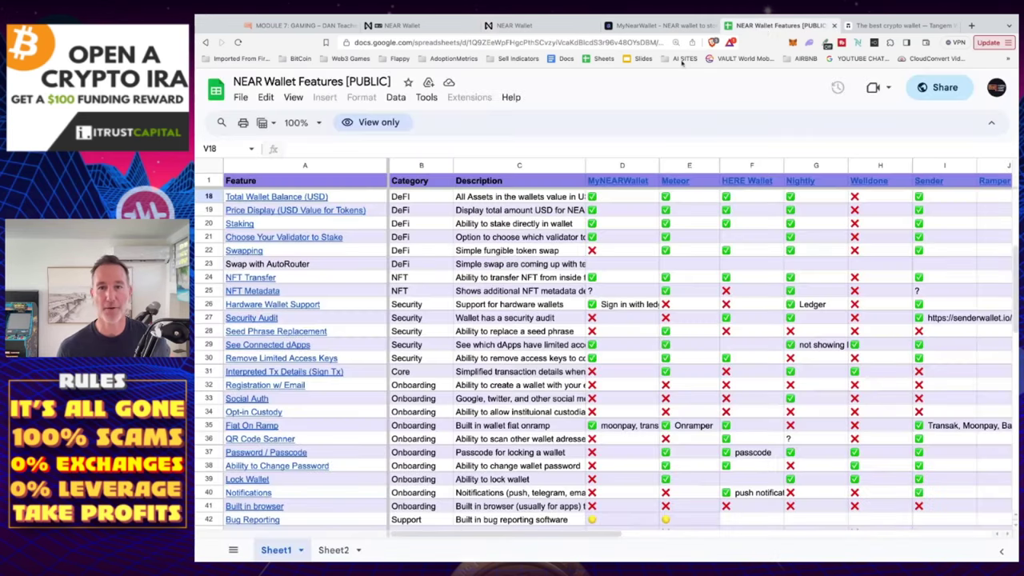
{"action": "mouse_move", "coordinate": [666, 189]}
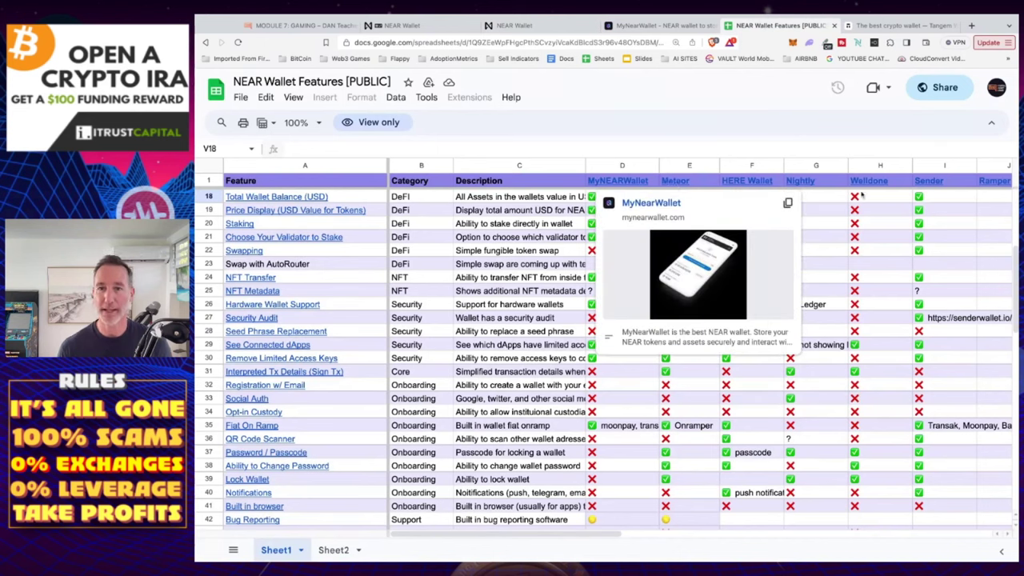
{"action": "mouse_move", "coordinate": [862, 184]}
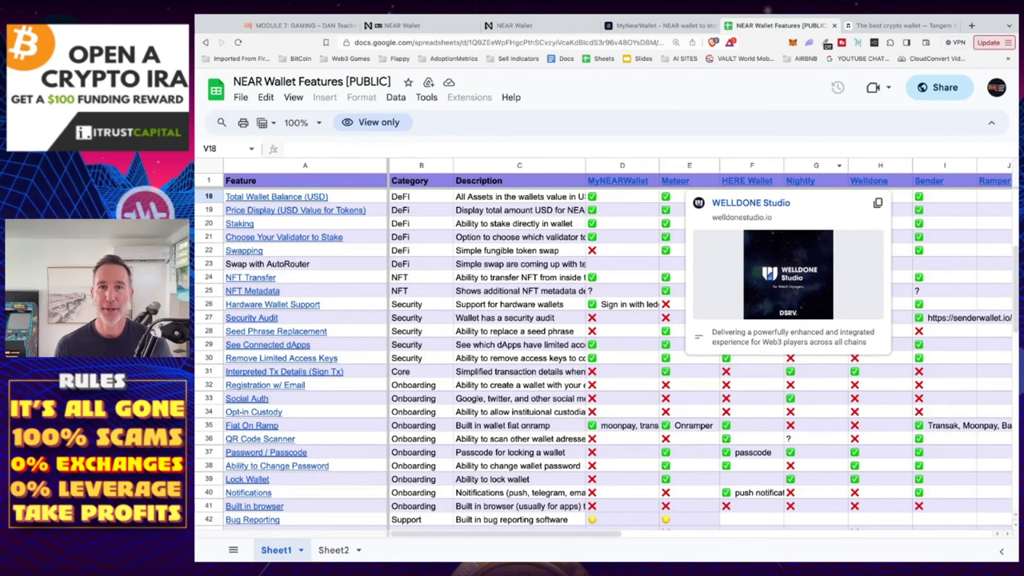
{"action": "left_click", "coordinate": [527, 24]}
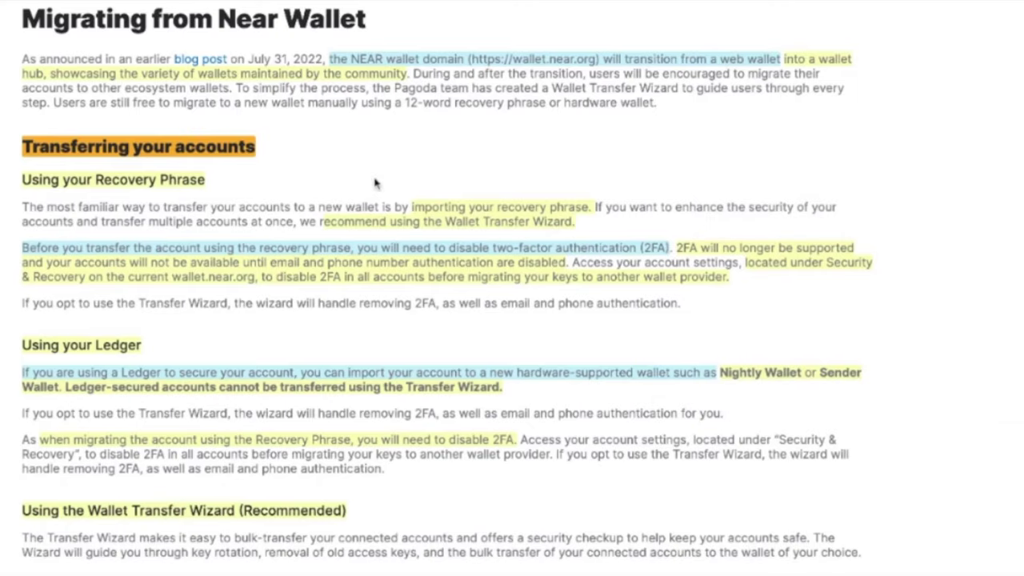
Scroll the migration guide down to the Choosing a Wallet table of supported wallets
{"action": "scroll", "coordinate": [374, 182], "scroll_direction": "down", "scroll_amount": 3}
{"action": "scroll", "coordinate": [374, 183], "scroll_direction": "down", "scroll_amount": 3}
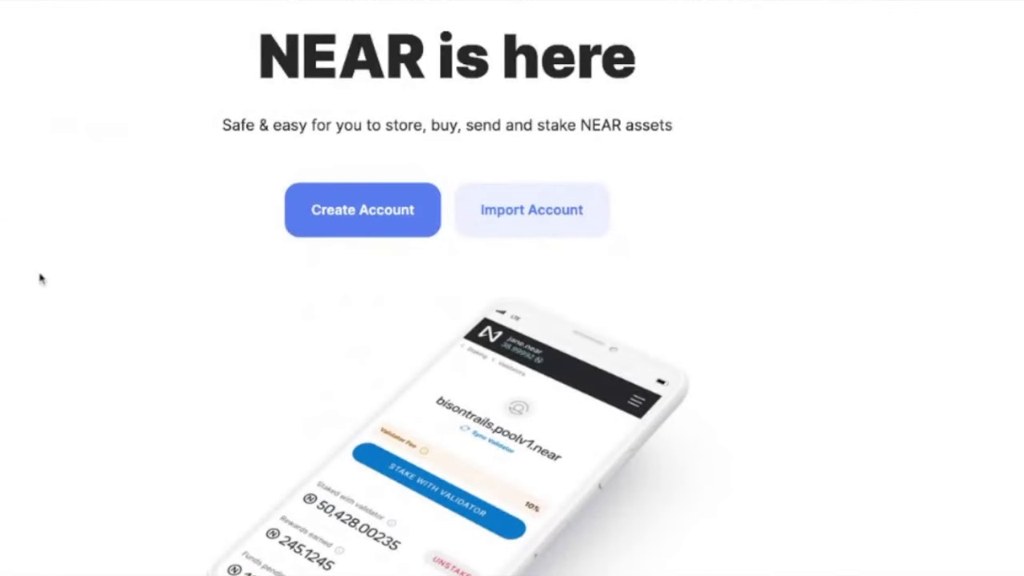
{"action": "scroll", "coordinate": [524, 285], "scroll_direction": "down", "scroll_amount": 10}
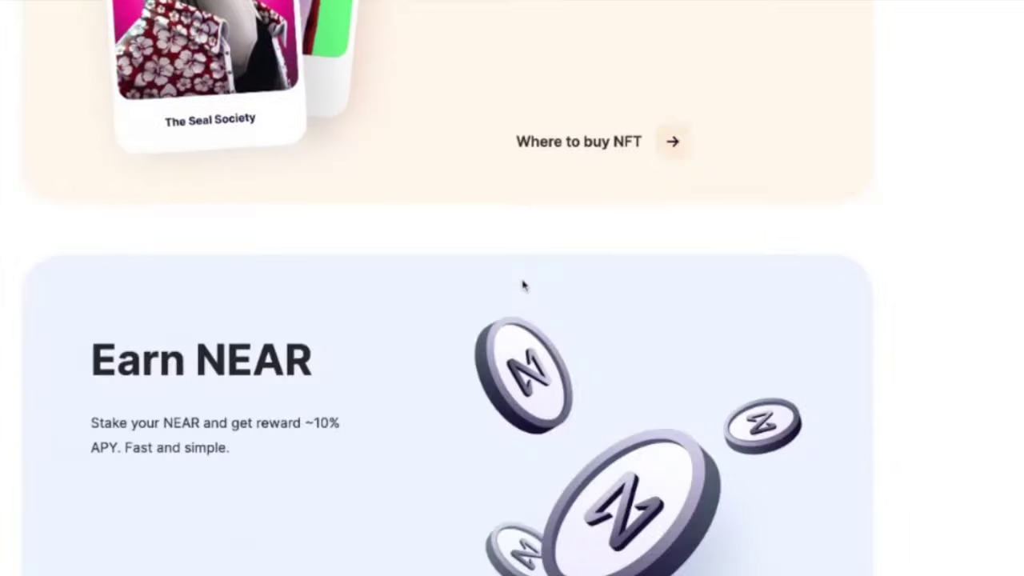
{"action": "scroll", "coordinate": [524, 285], "scroll_direction": "down", "scroll_amount": 10}
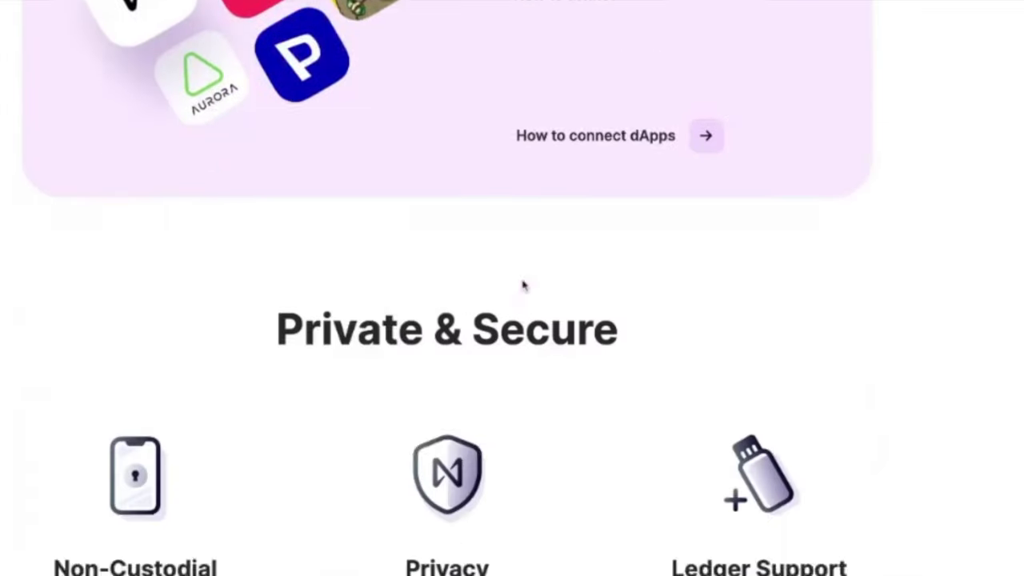
{"action": "scroll", "coordinate": [524, 285], "scroll_direction": "down", "scroll_amount": 3}
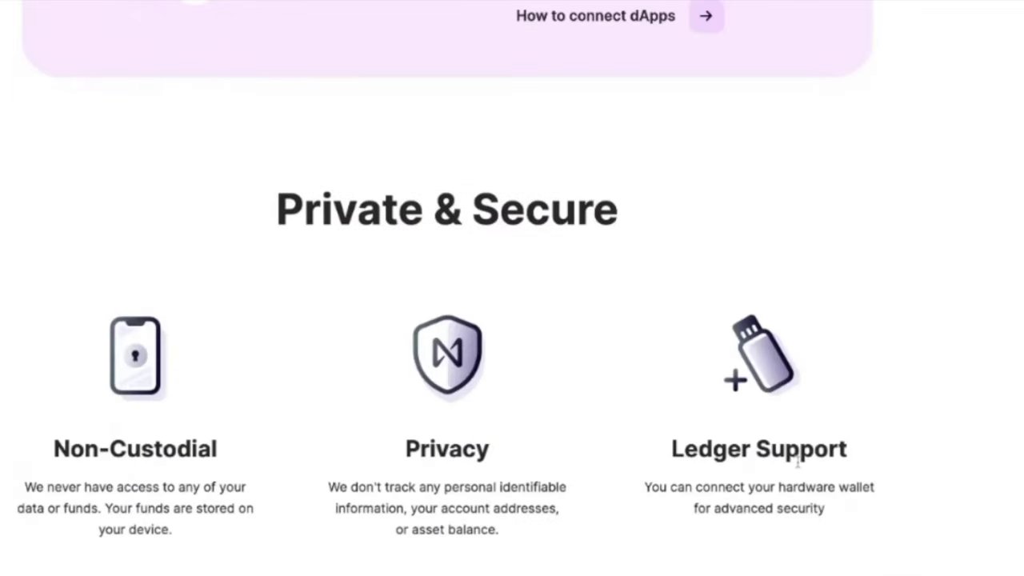
{"action": "scroll", "coordinate": [797, 463], "scroll_direction": "up", "scroll_amount": 15}
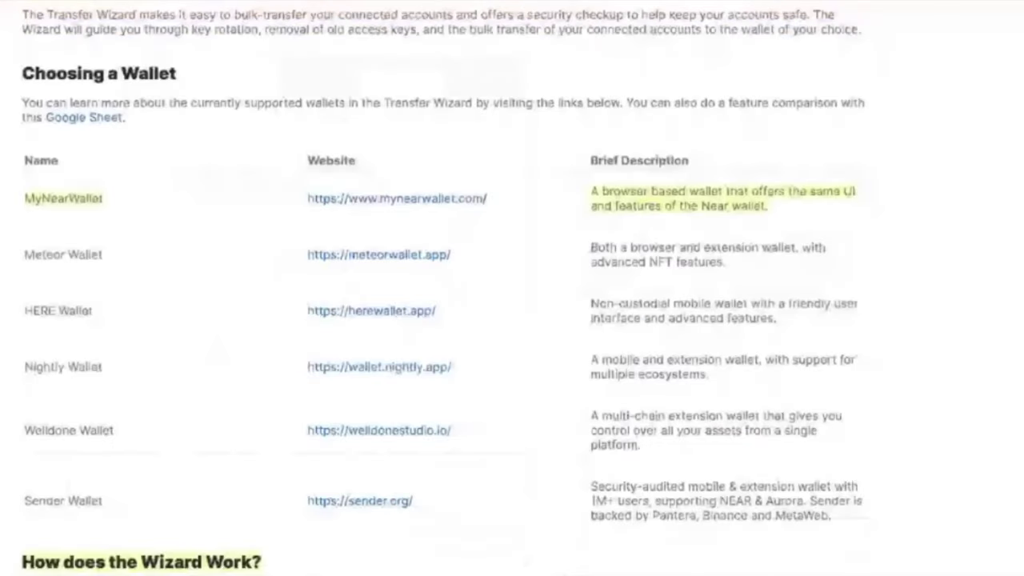
Read through the 'How does the Wizard Work?' steps, then go to the wallet's Account page
{"action": "scroll", "coordinate": [179, 210], "scroll_direction": "down", "scroll_amount": 6}
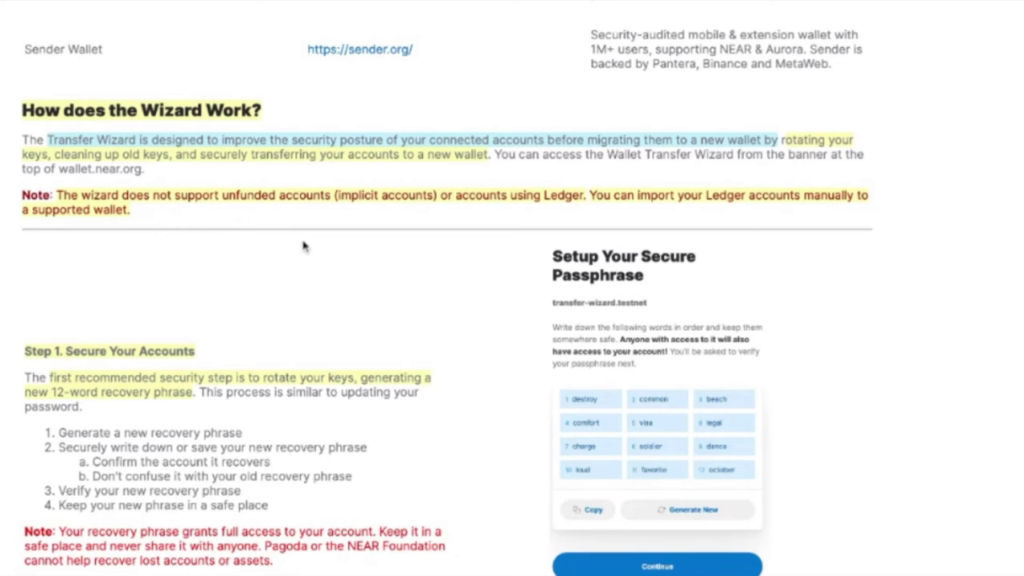
{"action": "scroll", "coordinate": [303, 246], "scroll_direction": "down", "scroll_amount": 3}
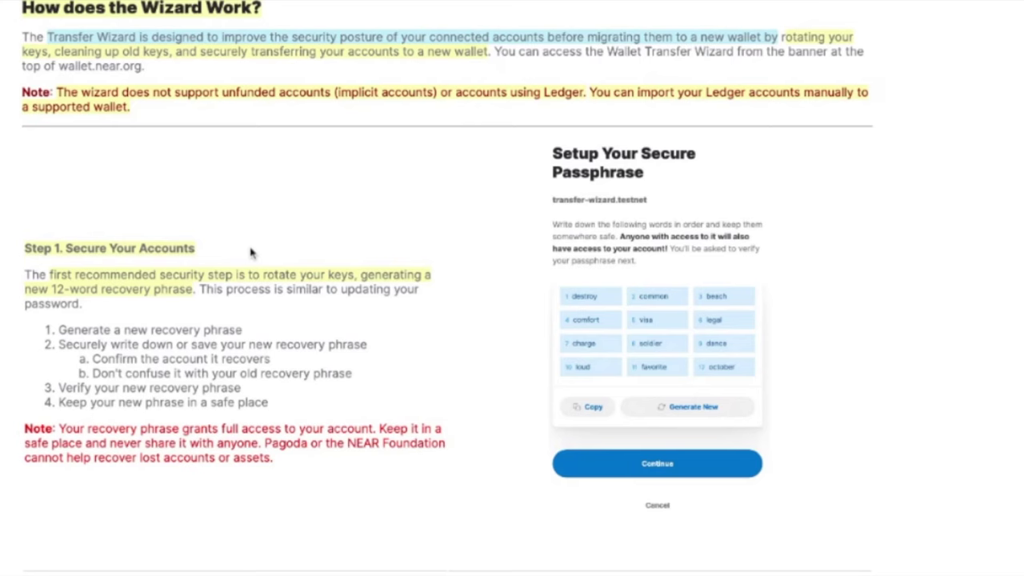
{"action": "scroll", "coordinate": [250, 252], "scroll_direction": "down", "scroll_amount": 10}
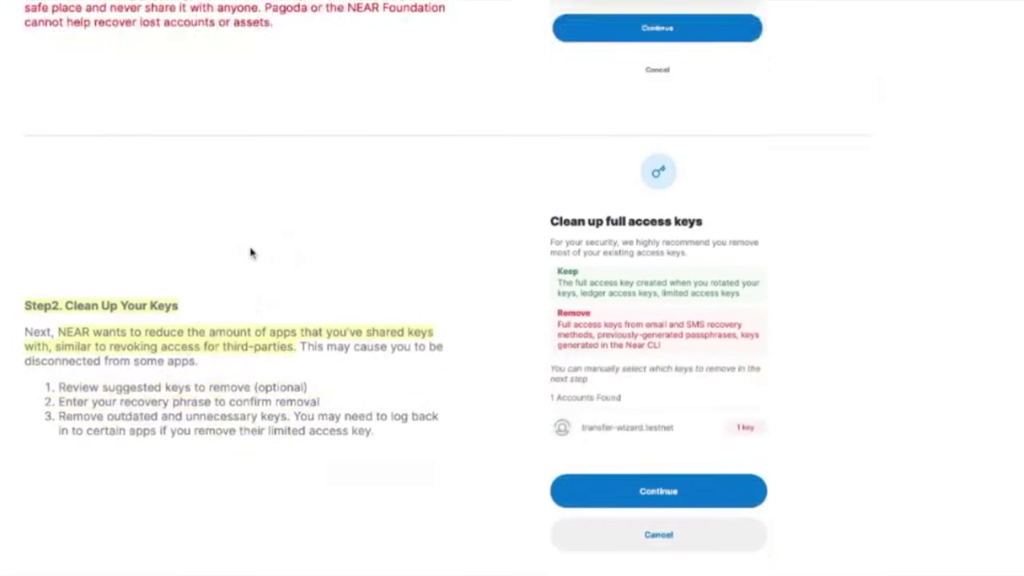
{"action": "scroll", "coordinate": [251, 253], "scroll_direction": "down", "scroll_amount": 5}
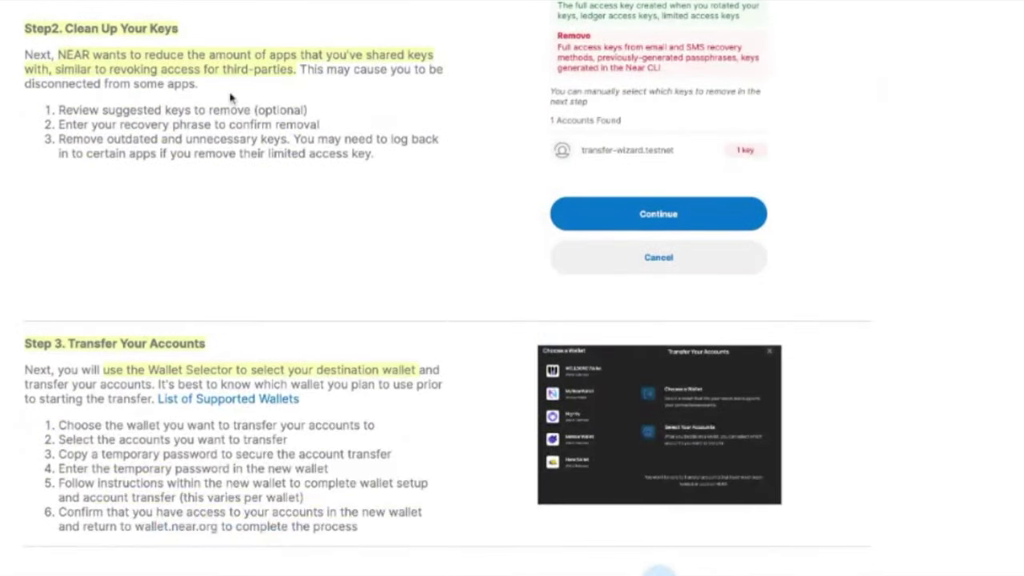
{"action": "scroll", "coordinate": [512, 288], "scroll_direction": "down", "scroll_amount": 4}
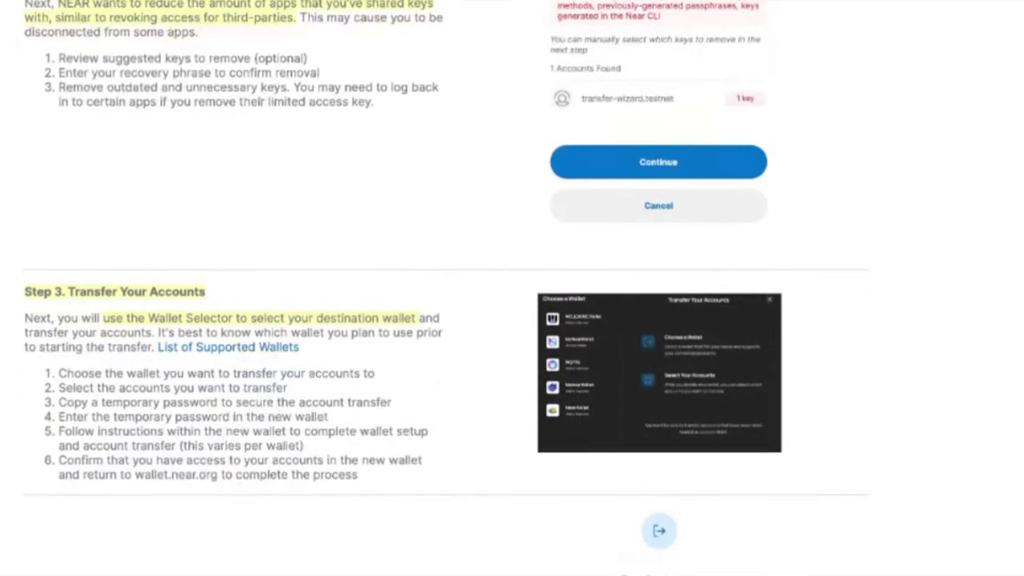
{"action": "scroll", "coordinate": [205, 152], "scroll_direction": "down", "scroll_amount": 5}
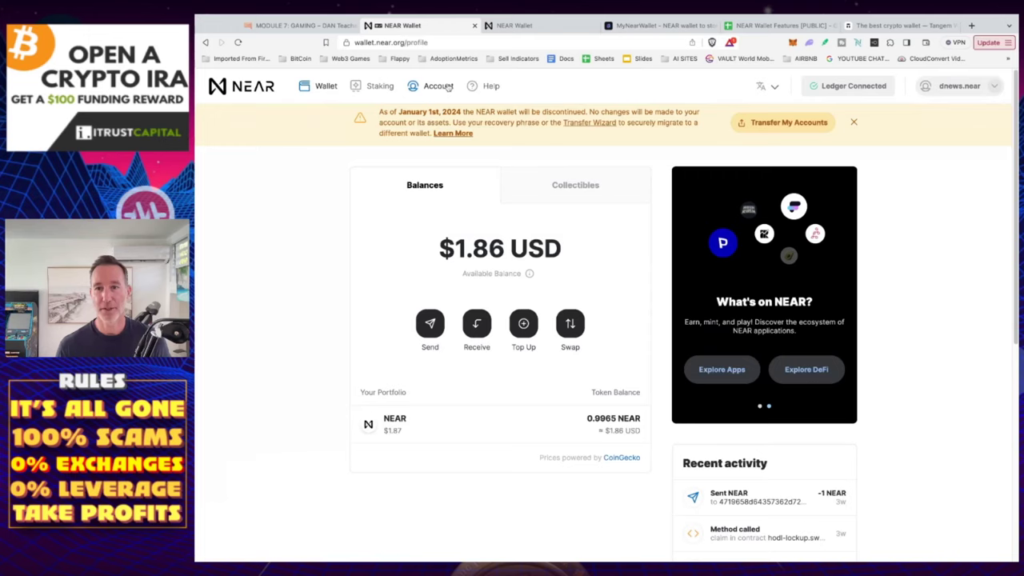
{"action": "left_click", "coordinate": [438, 86]}
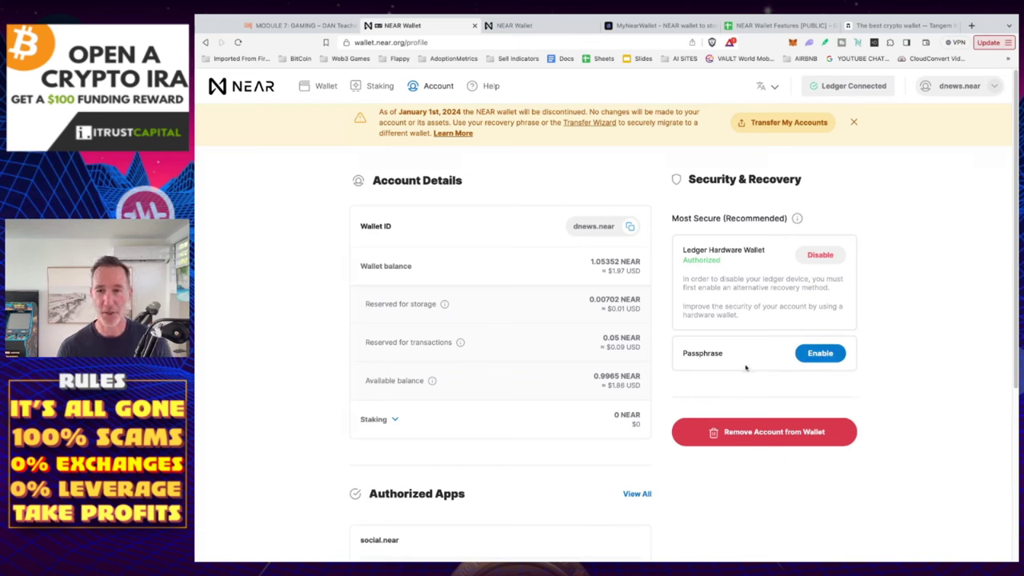
Enable passphrase recovery and start disabling the Ledger hardware wallet
{"action": "left_click", "coordinate": [808, 356]}
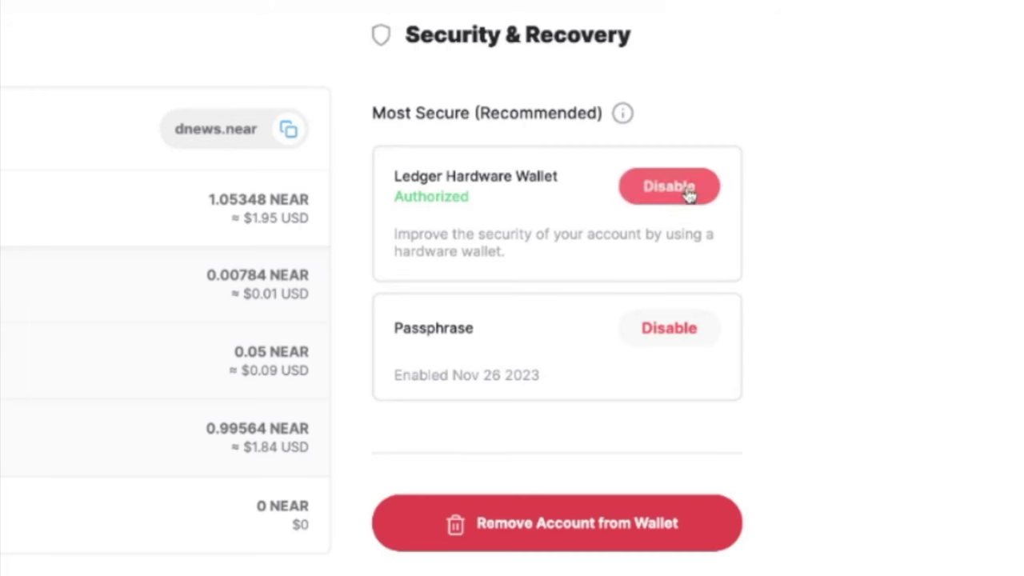
{"action": "left_click", "coordinate": [826, 259]}
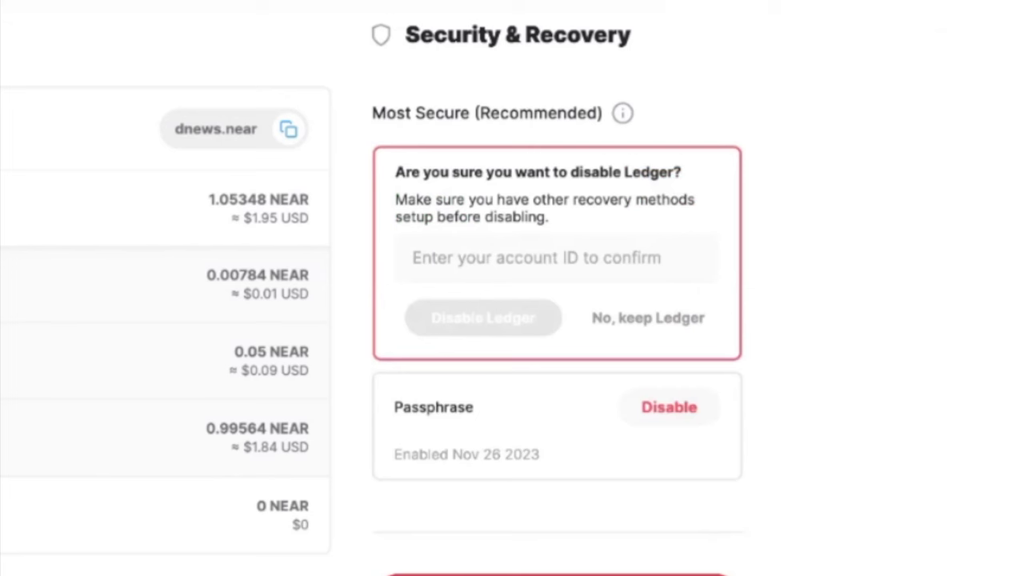
Paste the account ID into the confirmation field and disable the Ledger hardware wallet
{"action": "left_click", "coordinate": [480, 267]}
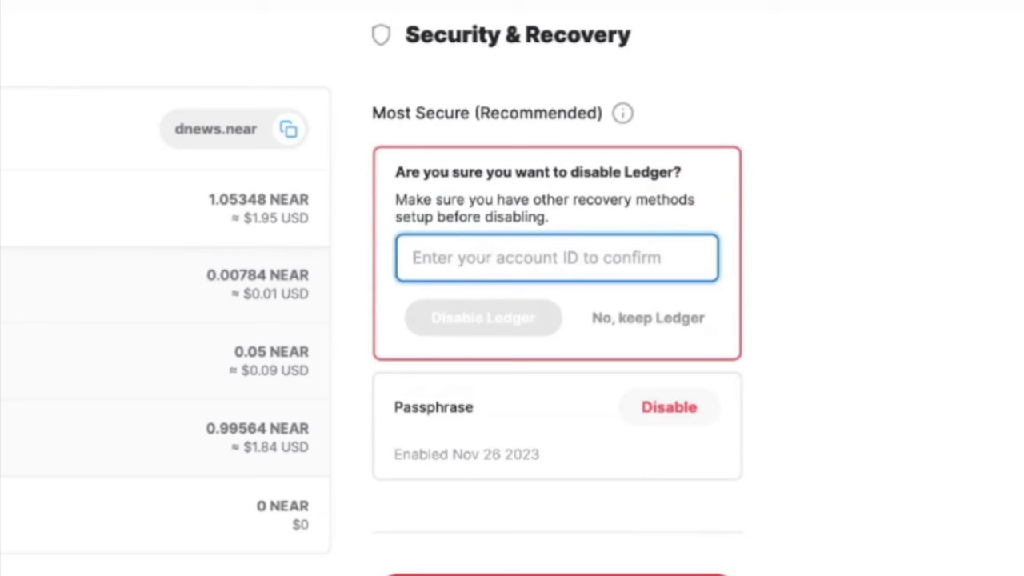
{"action": "type", "text": "dnews.near"}
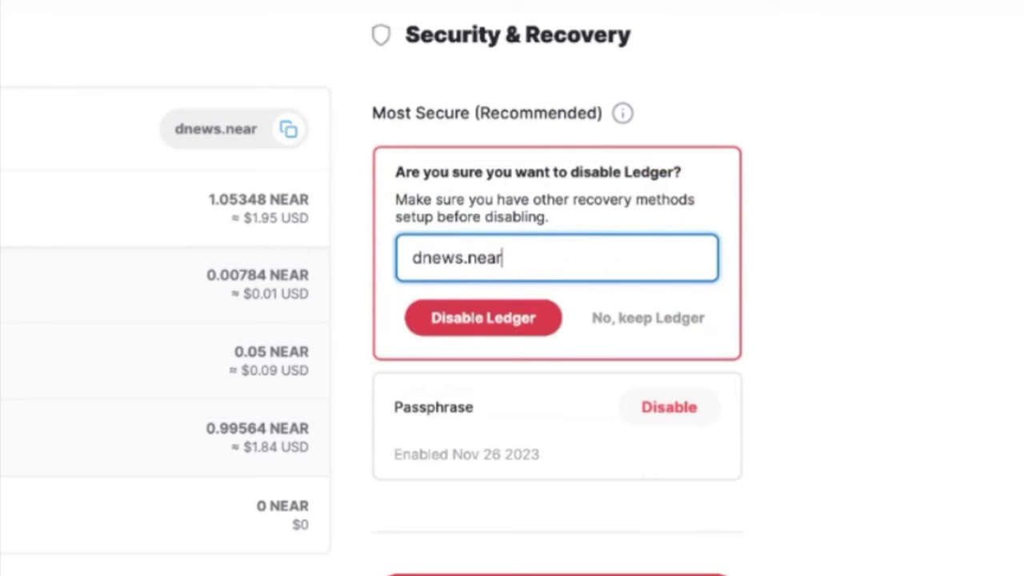
{"action": "left_click", "coordinate": [544, 321]}
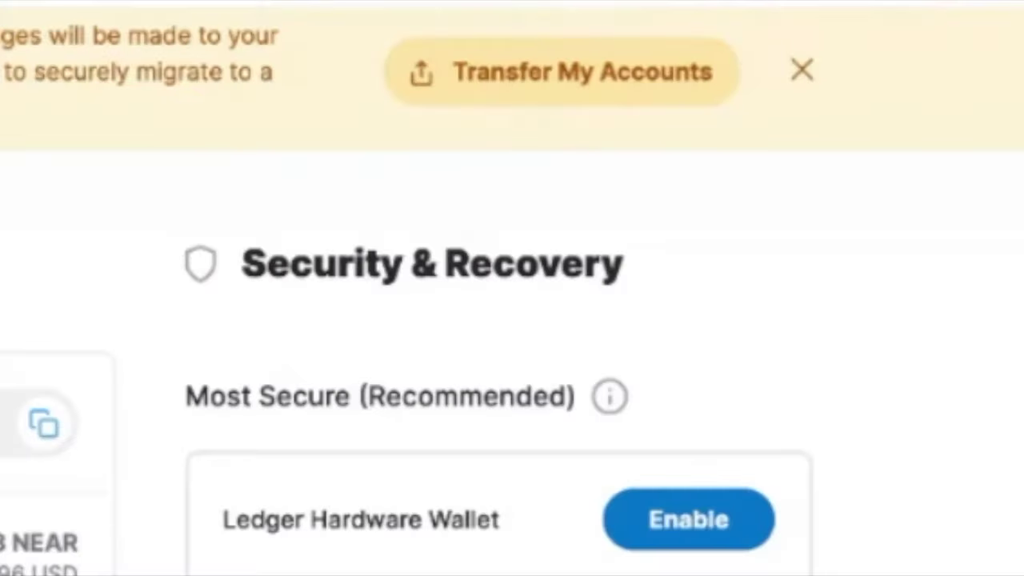
Send both accounts to MyNearWallet, copying and confirming the temporary password before transferring
{"action": "left_click", "coordinate": [576, 71]}
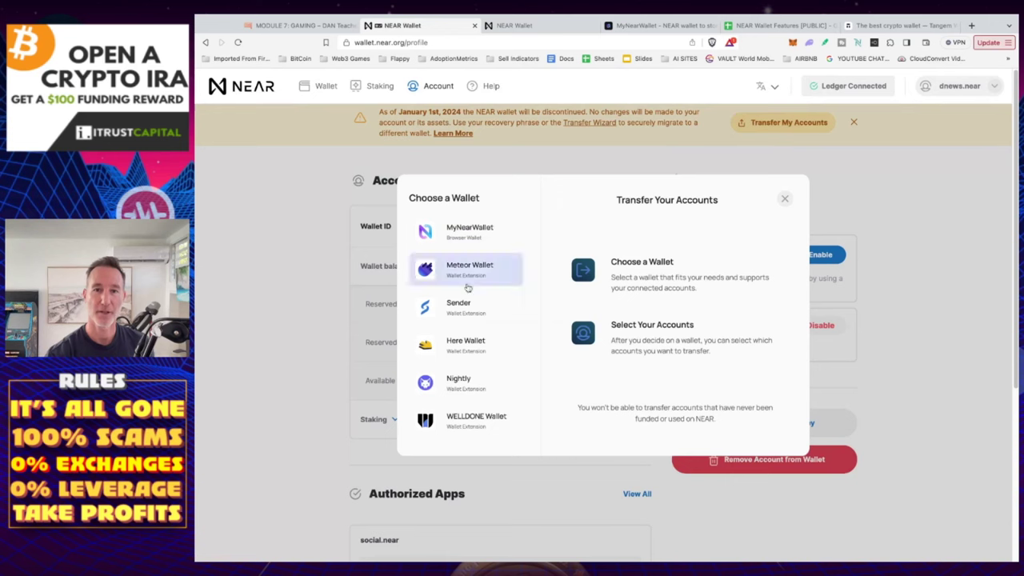
{"action": "left_click", "coordinate": [475, 238]}
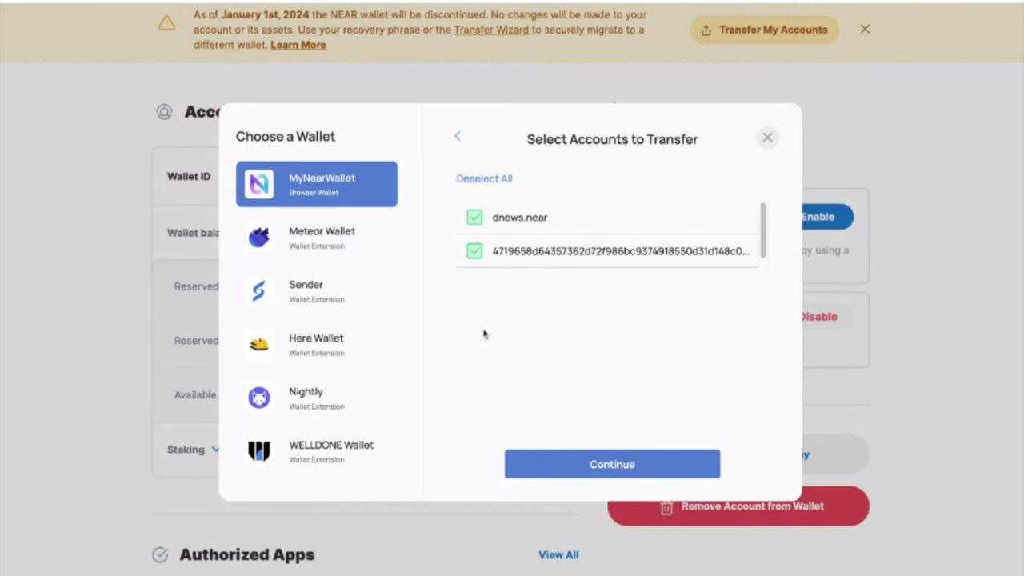
{"action": "left_click", "coordinate": [623, 468]}
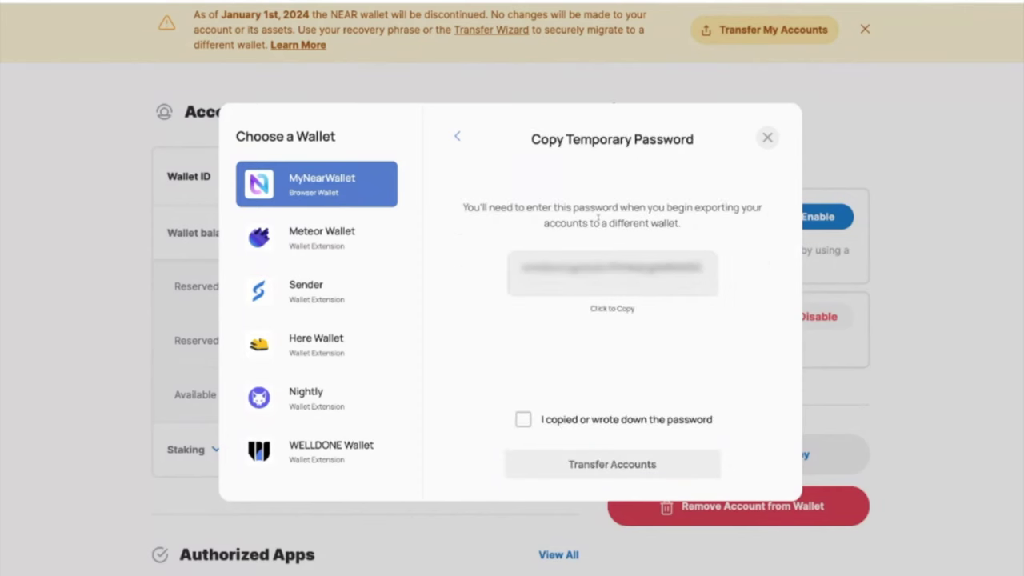
{"action": "left_click", "coordinate": [607, 312]}
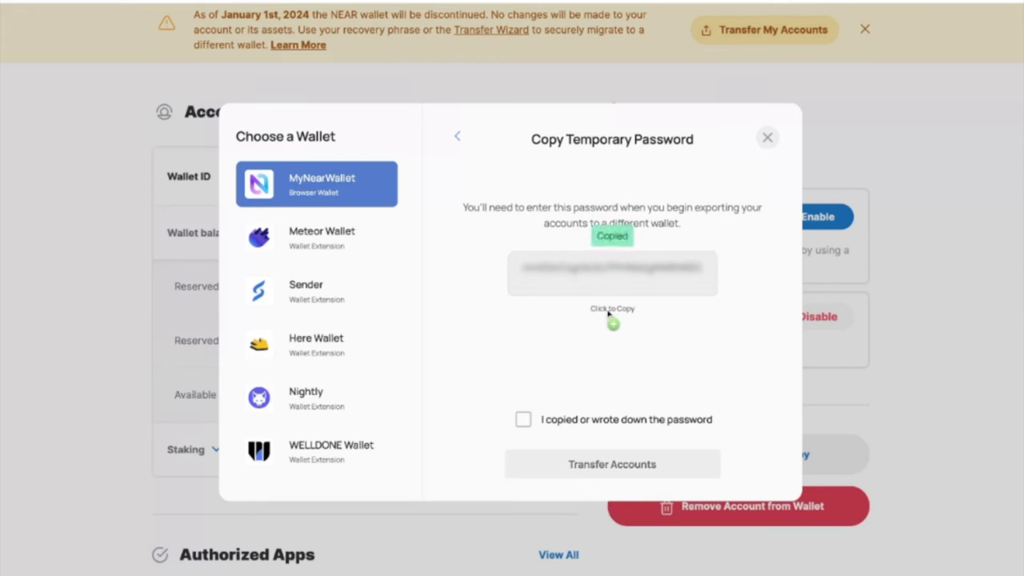
{"action": "left_click", "coordinate": [523, 419]}
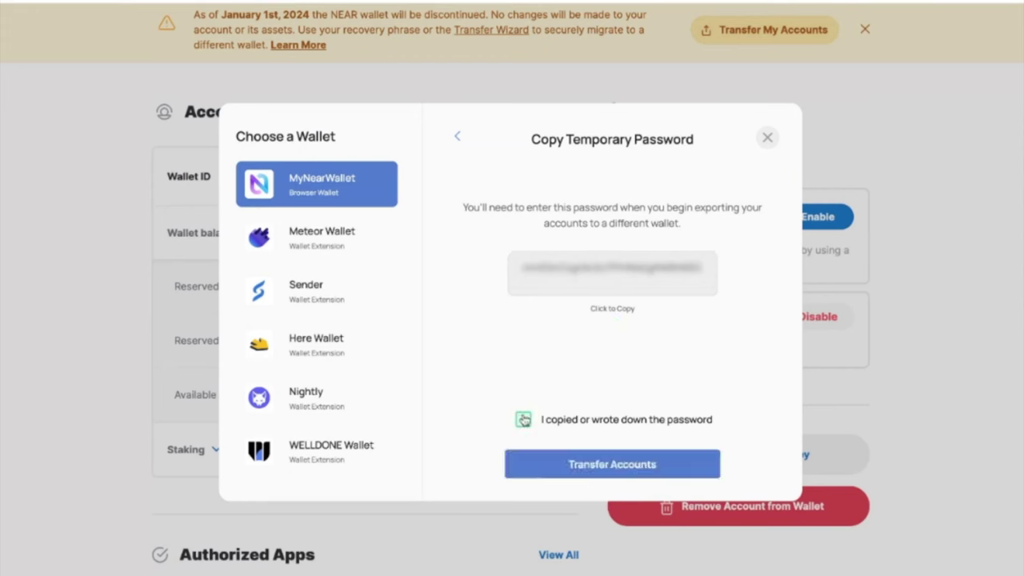
{"action": "left_click", "coordinate": [620, 468]}
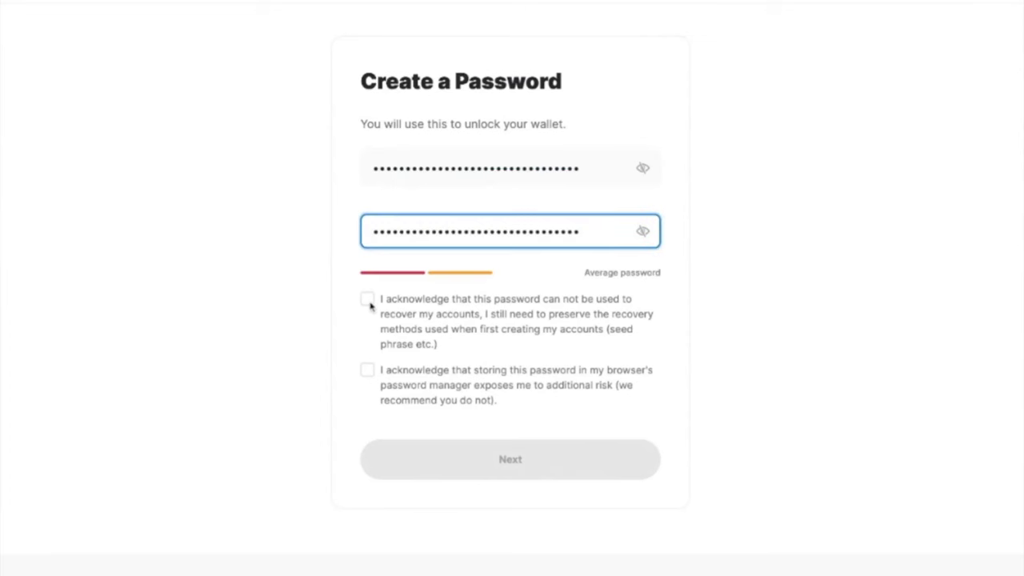
Accept both password acknowledgements and submit the new MyNearWallet password
{"action": "left_click", "coordinate": [367, 299]}
{"action": "left_click", "coordinate": [367, 371]}
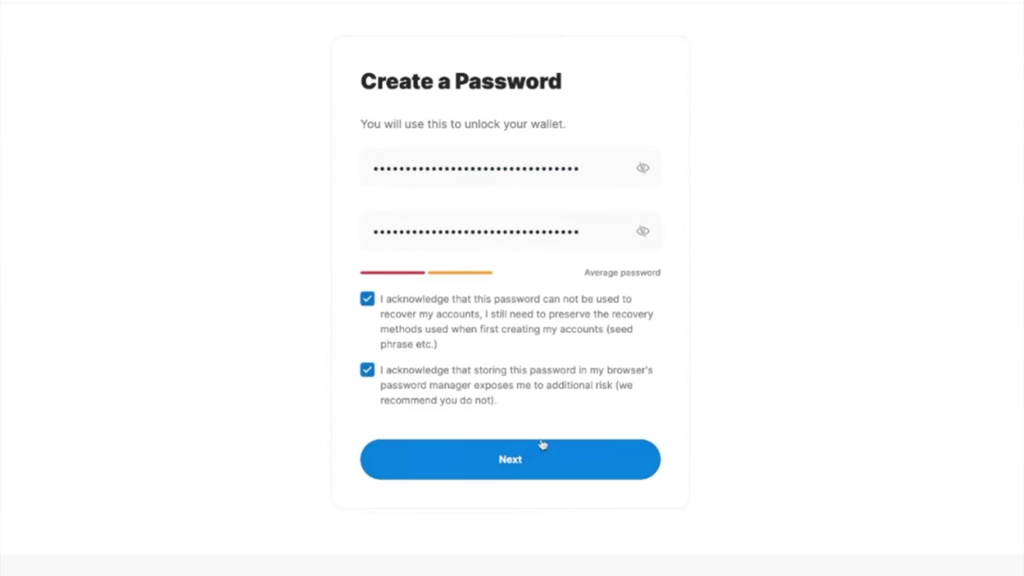
{"action": "left_click", "coordinate": [512, 462]}
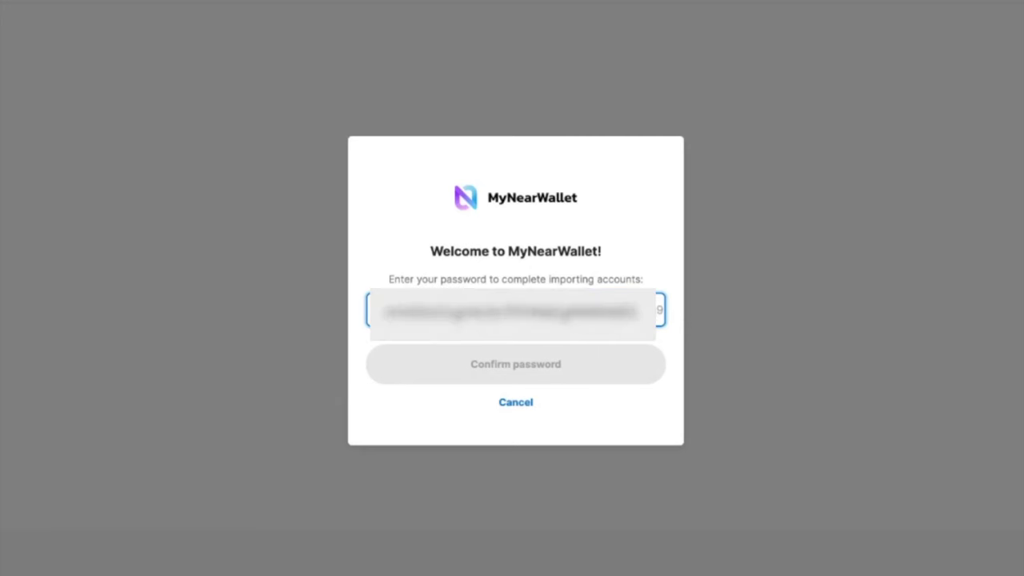
Enter the temporary transfer password, confirm the web address, and approve importing dnews.near and the hex account
{"action": "key", "text": "ctrl+v"}
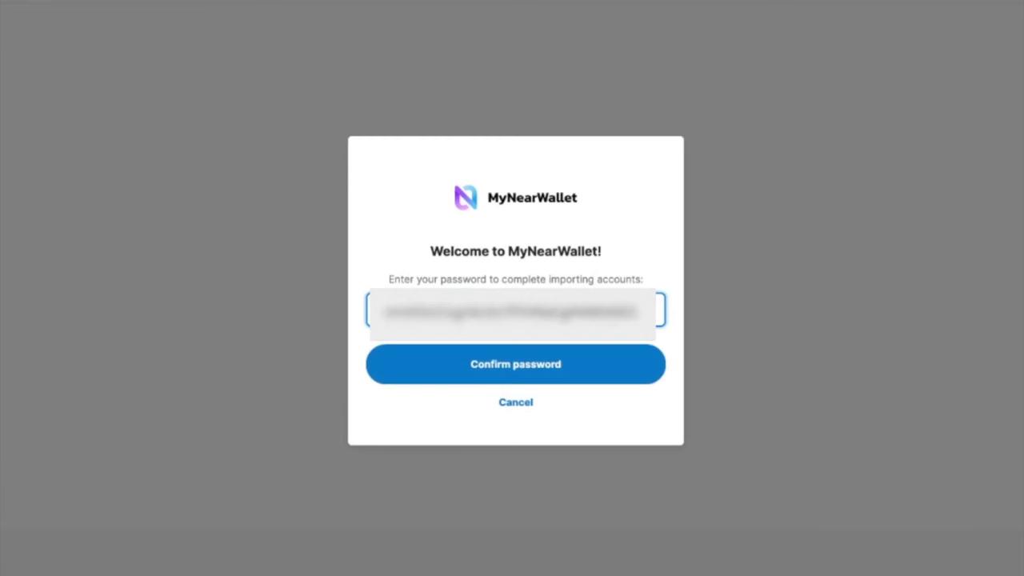
{"action": "key", "text": "Return"}
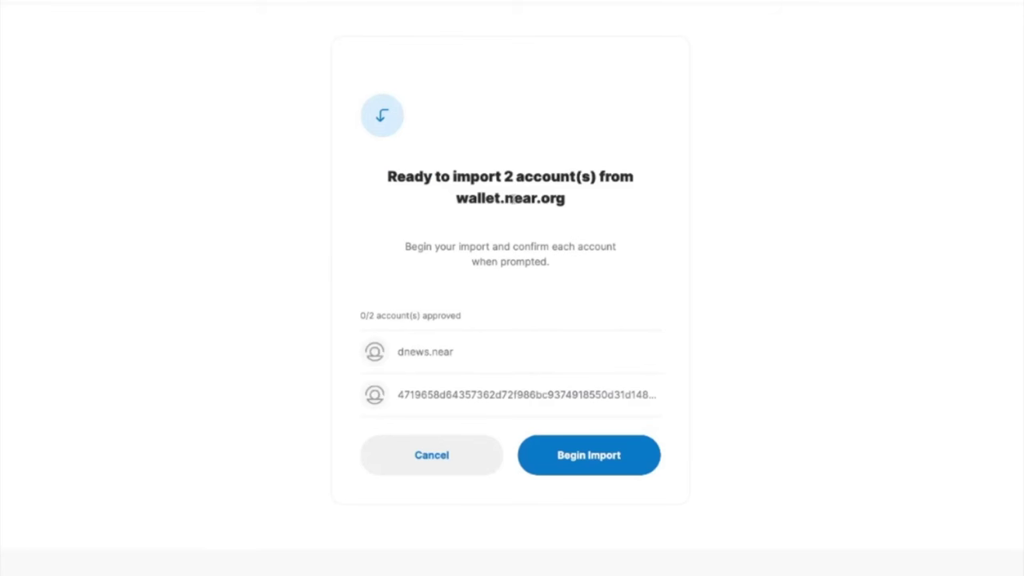
{"action": "left_click", "coordinate": [601, 464]}
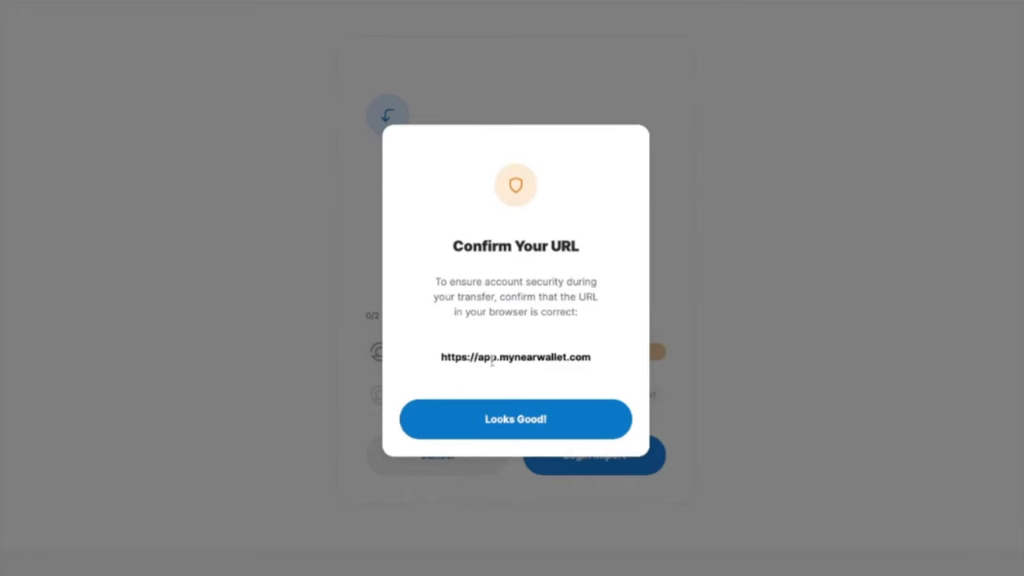
{"action": "left_click", "coordinate": [504, 421]}
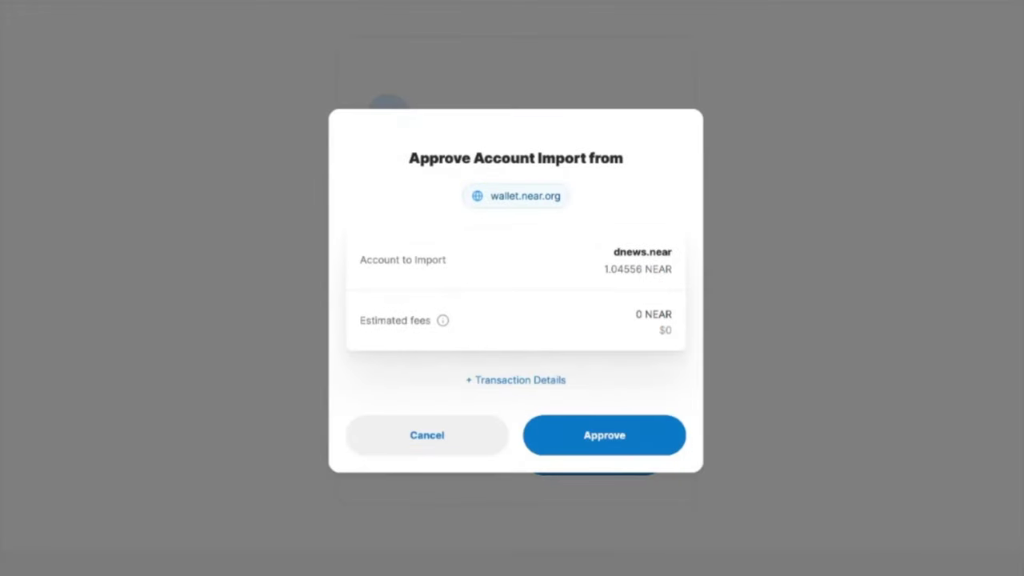
{"action": "left_click", "coordinate": [620, 435]}
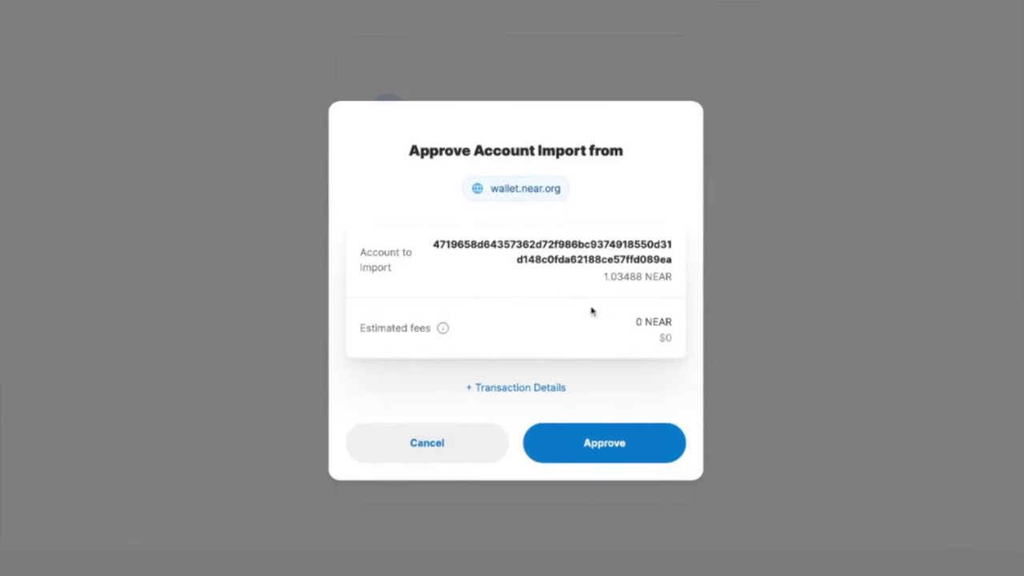
{"action": "left_click", "coordinate": [615, 453]}
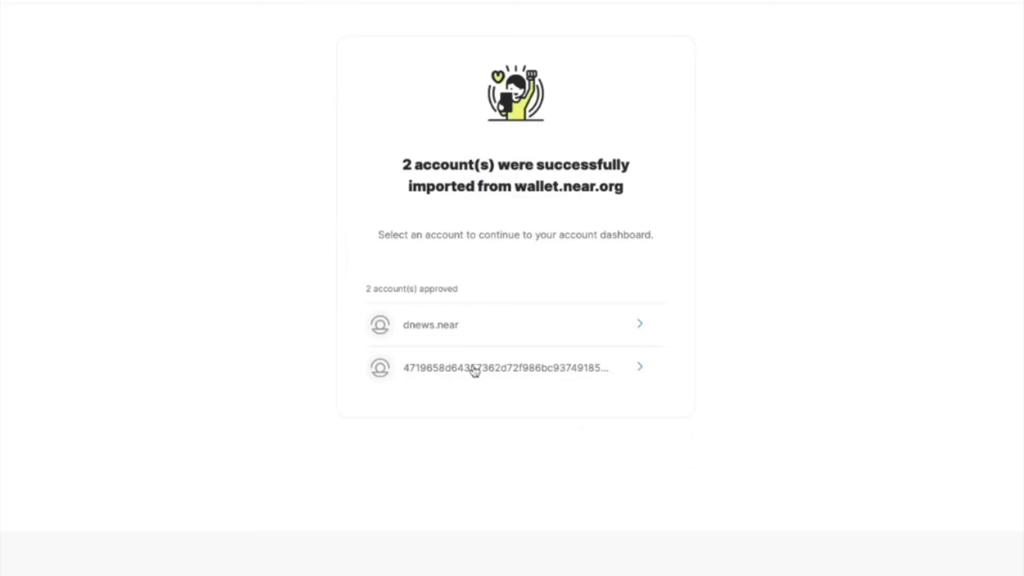
Open dnews.near, switch to the second imported account, and view its Account details page
{"action": "left_click", "coordinate": [448, 323]}
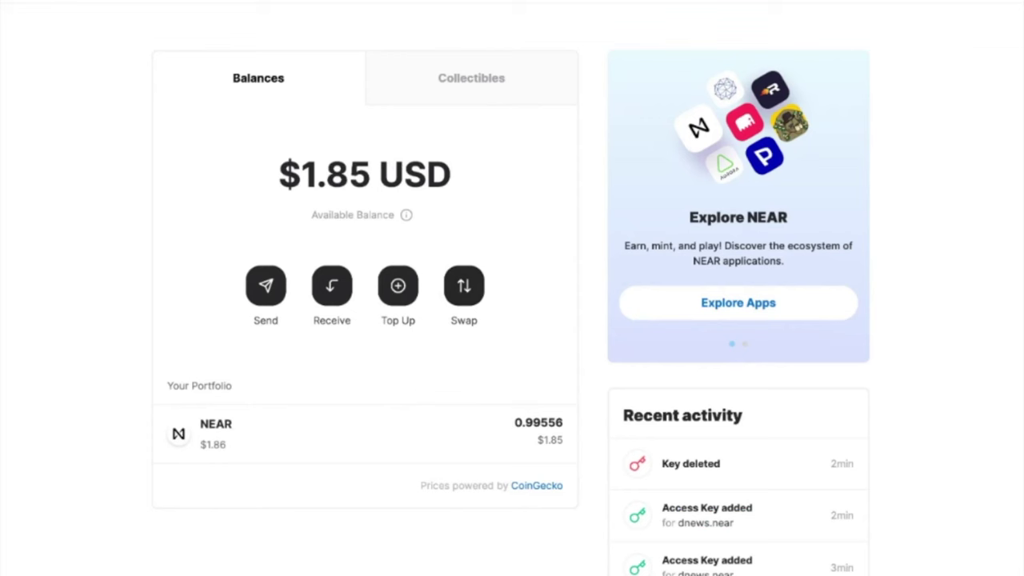
{"action": "left_click", "coordinate": [1017, 8]}
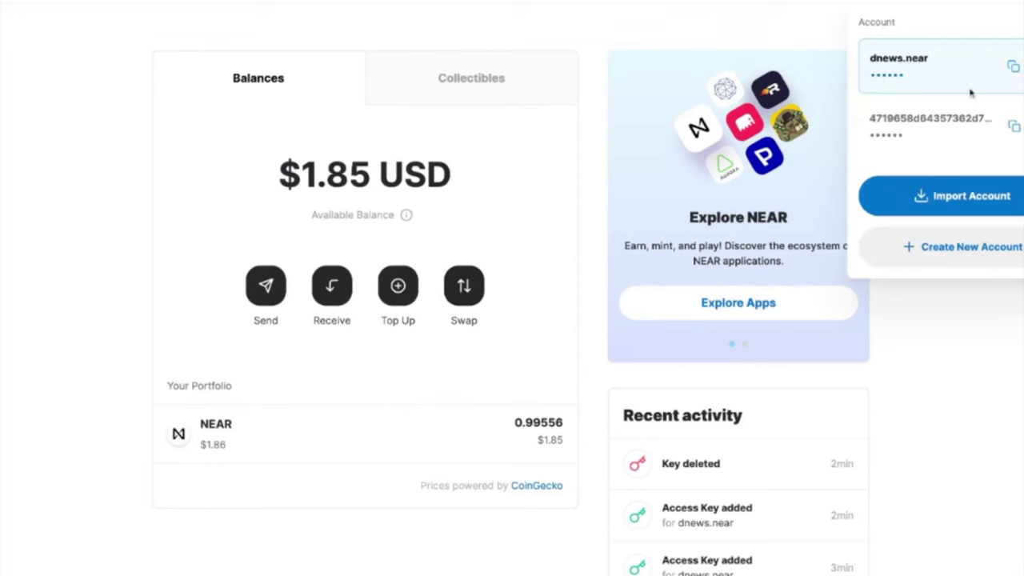
{"action": "left_click", "coordinate": [920, 130]}
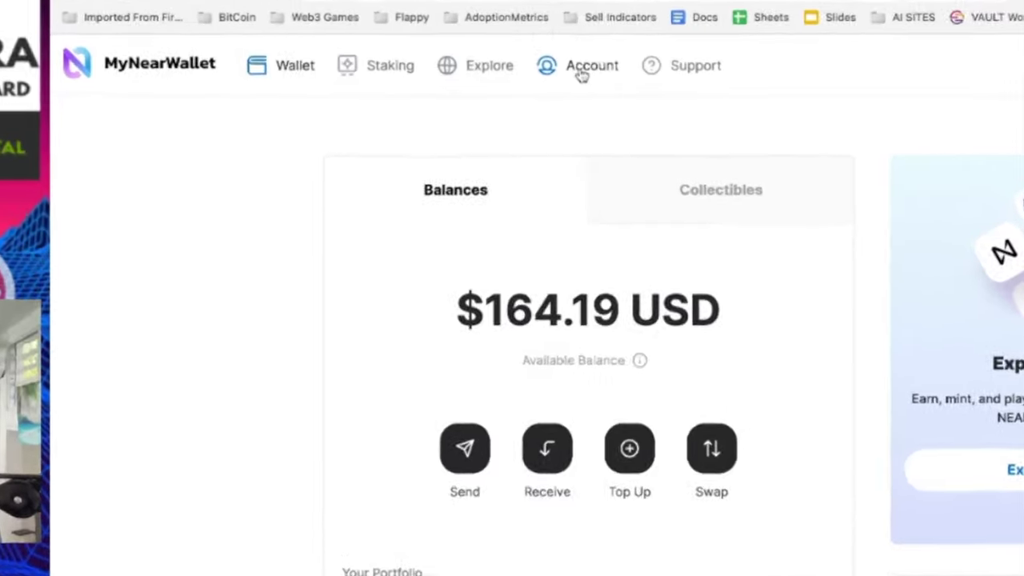
{"action": "left_click", "coordinate": [497, 90]}
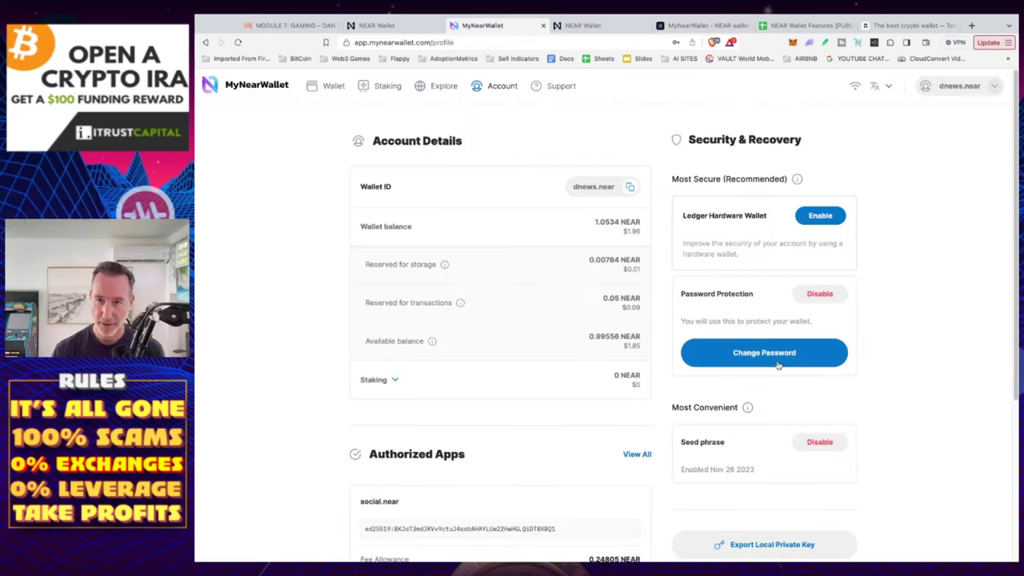
Unlock Change Password with the current wallet password, then return to the Account page
{"action": "left_click", "coordinate": [778, 364]}
{"action": "left_click", "coordinate": [582, 243]}
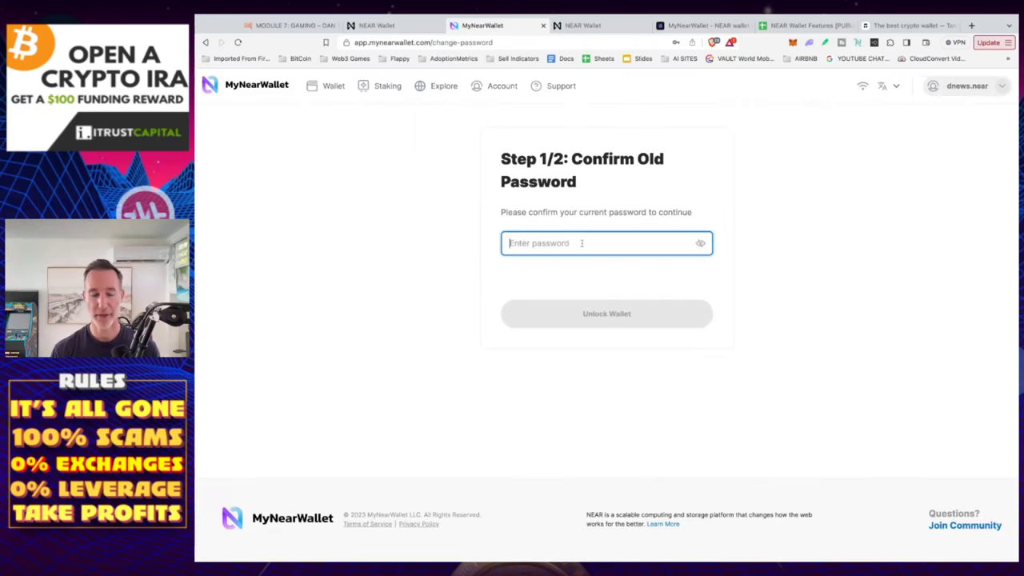
{"action": "type", "text": "•••••••"}
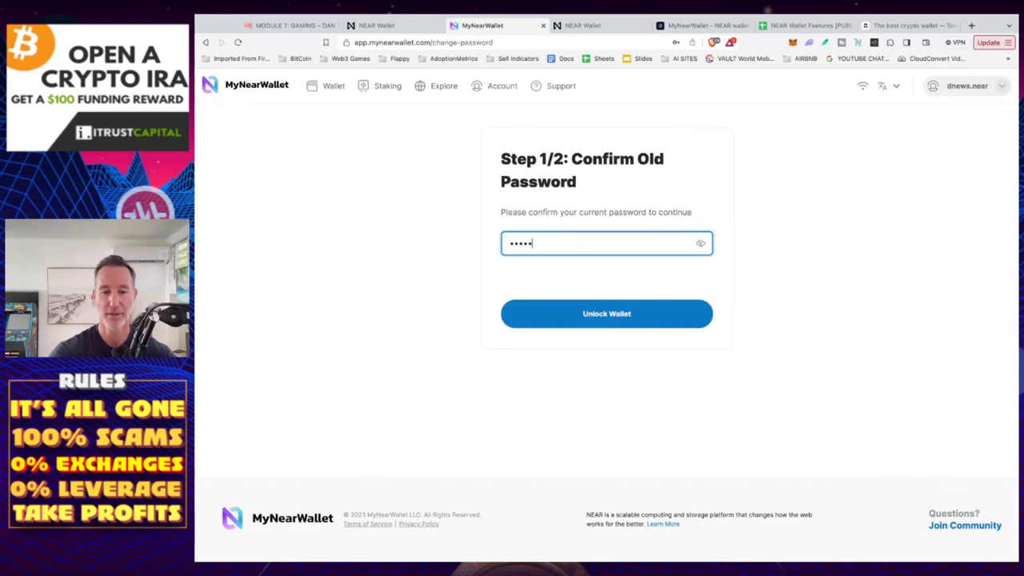
{"action": "type", "text": "•••"}
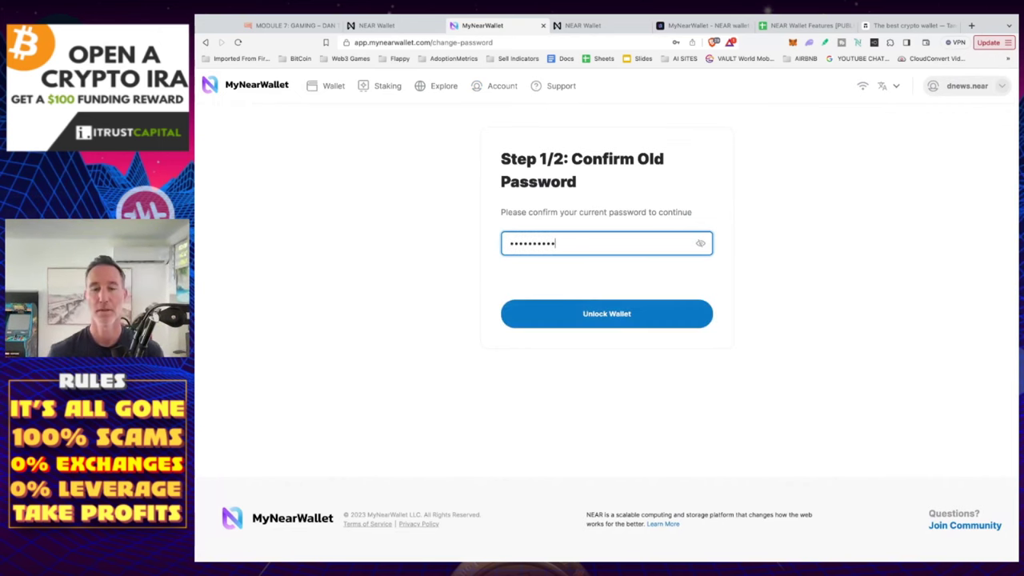
{"action": "left_click", "coordinate": [583, 325]}
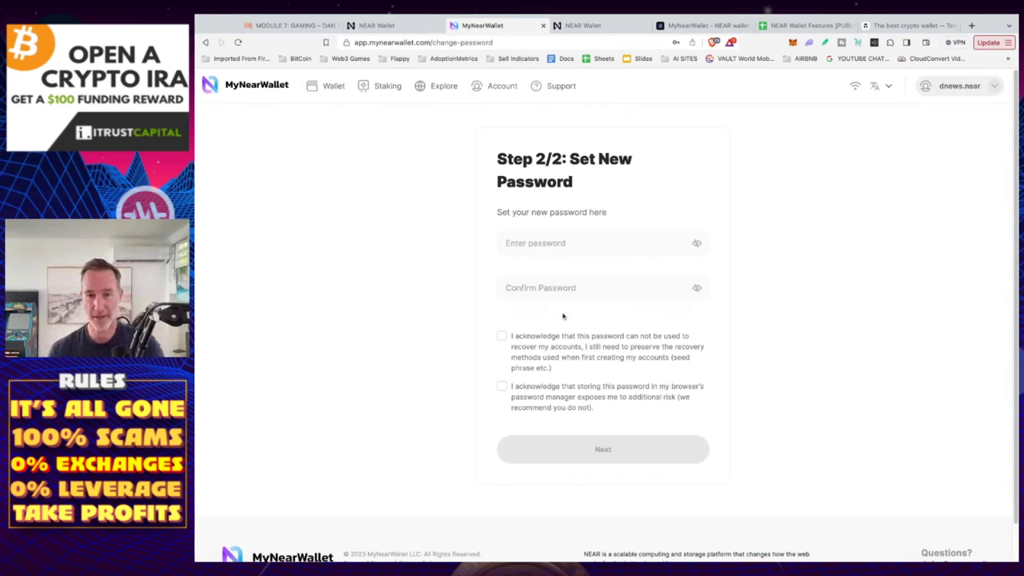
{"action": "left_click", "coordinate": [206, 44]}
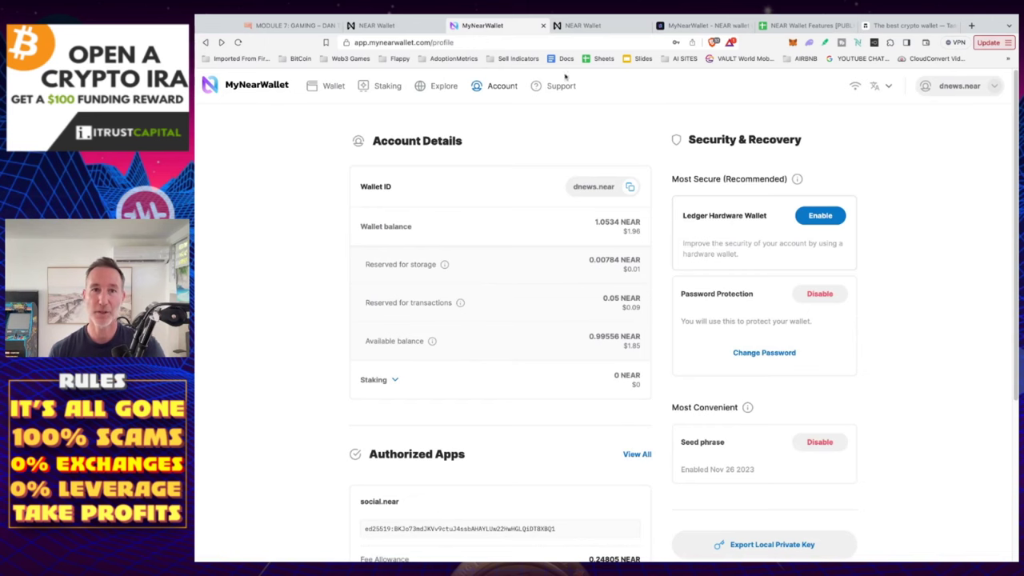
Switch to the wallet.near.org transfer-wizard tab showing the Step 4 log-out screen
{"action": "left_click", "coordinate": [408, 27]}
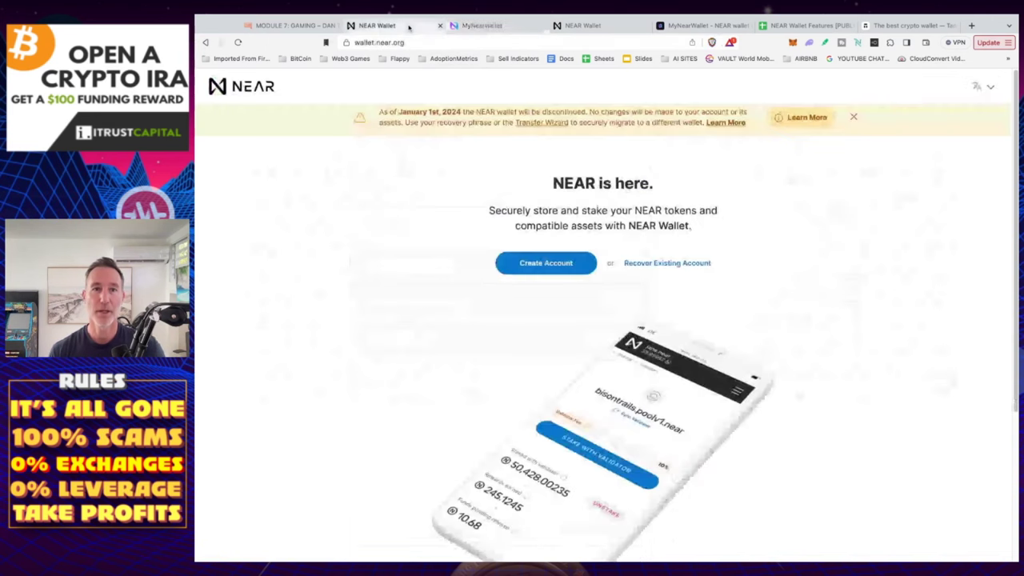
{"action": "left_click", "coordinate": [582, 26]}
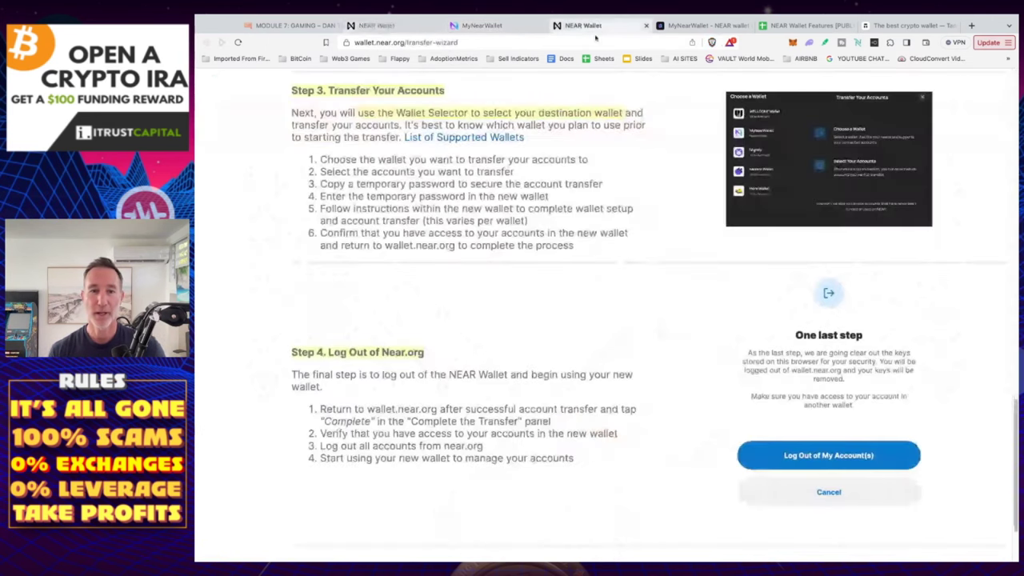